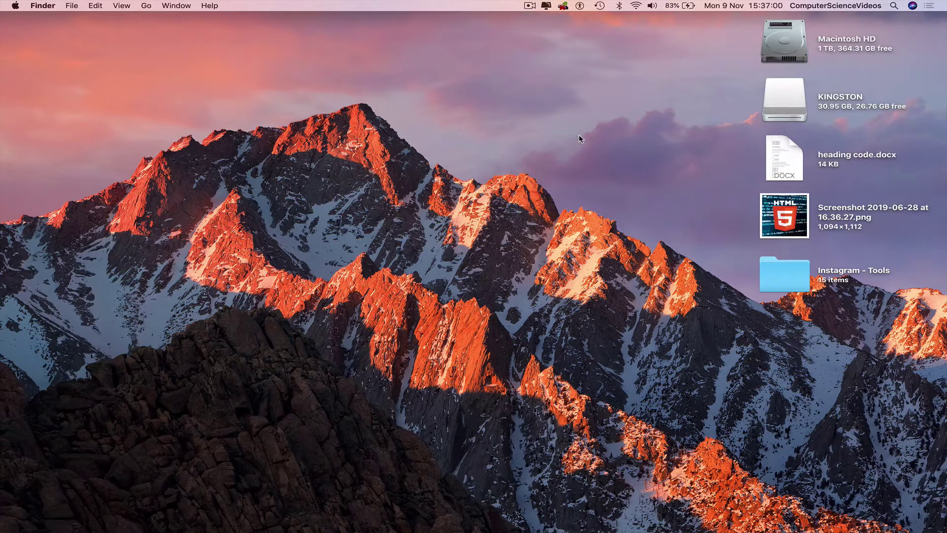
Open the KINGSTON drive in an enlarged window and select the contact-form-free-2020-2 folder
click(799, 108)
double_click(800, 108)
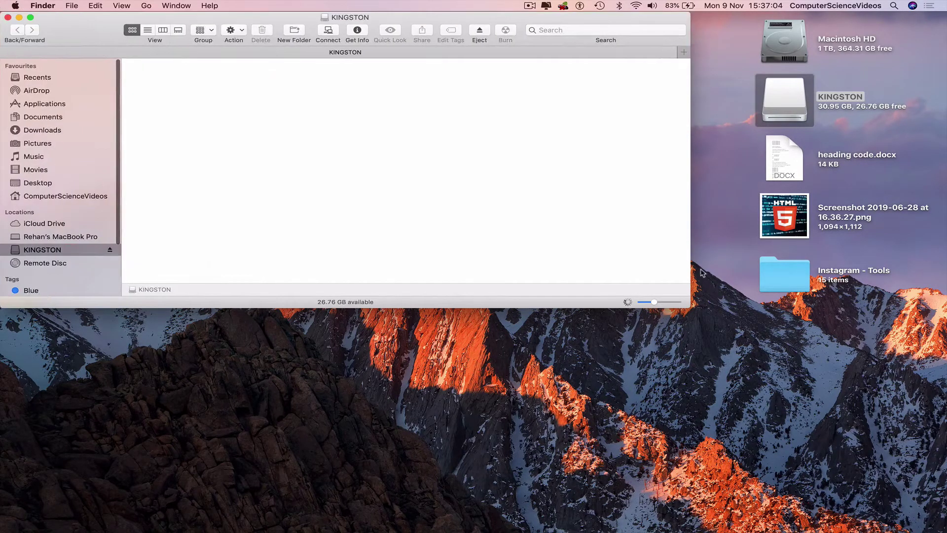
mouse_move(691, 307)
mouse_down()
mouse_move(719, 532)
mouse_move(739, 531)
mouse_up()
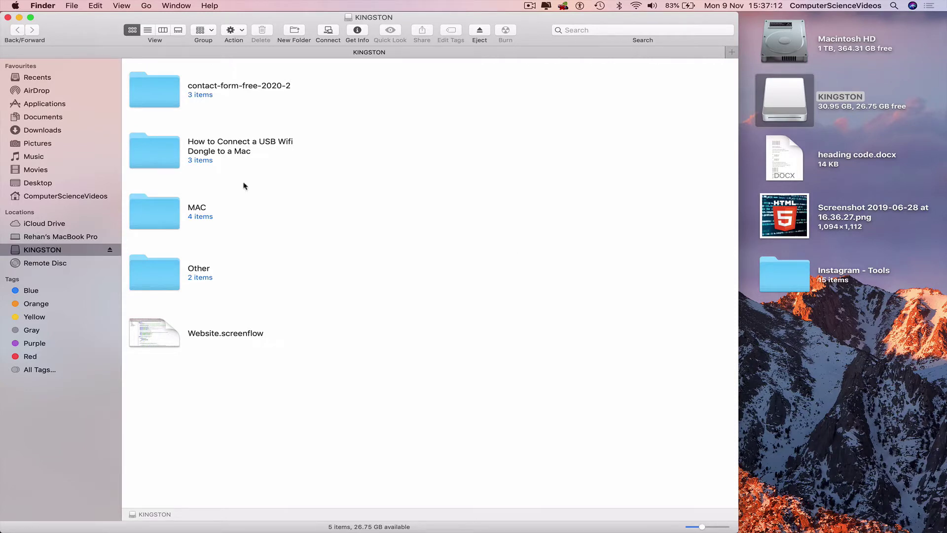
click(165, 96)
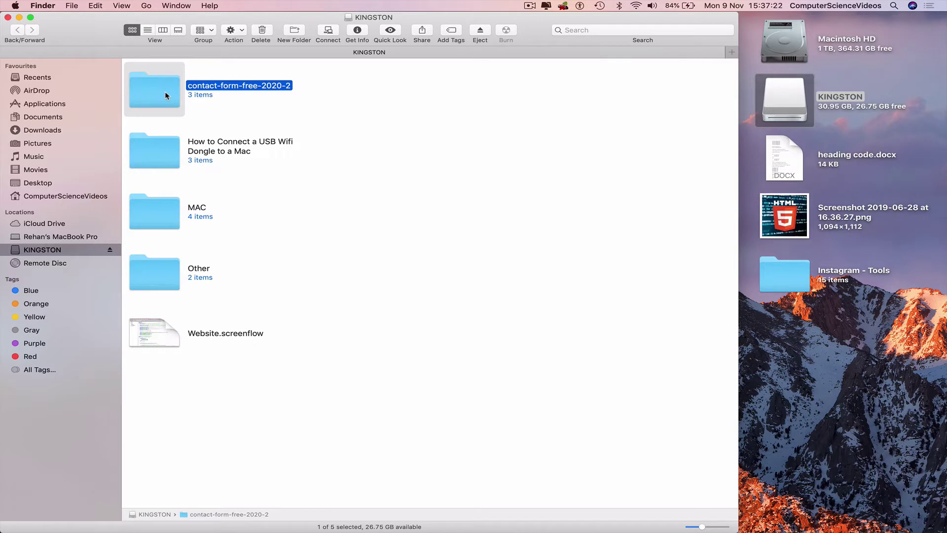
Add the USB Wifi Dongle folder and Website.screenflow to the selection and move all three to the Trash
super+click(160, 148)
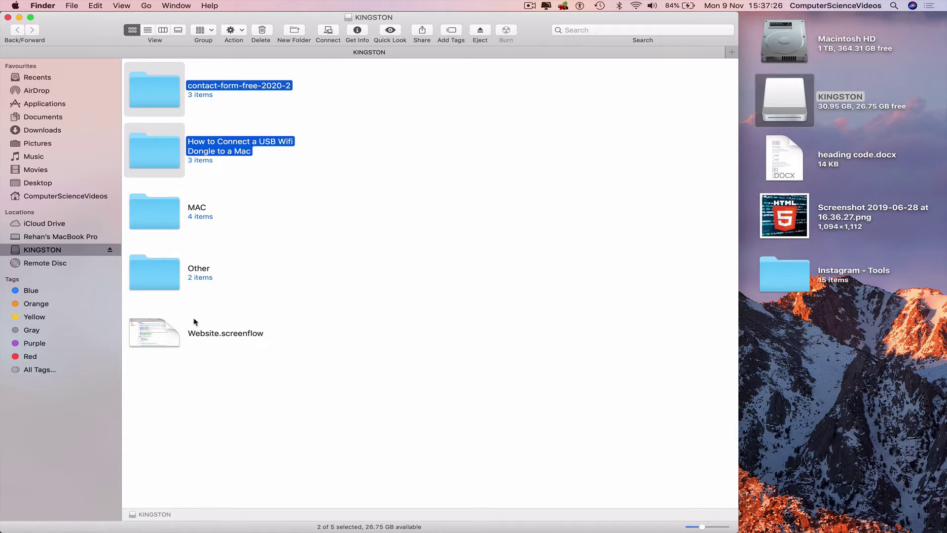
super+click(167, 339)
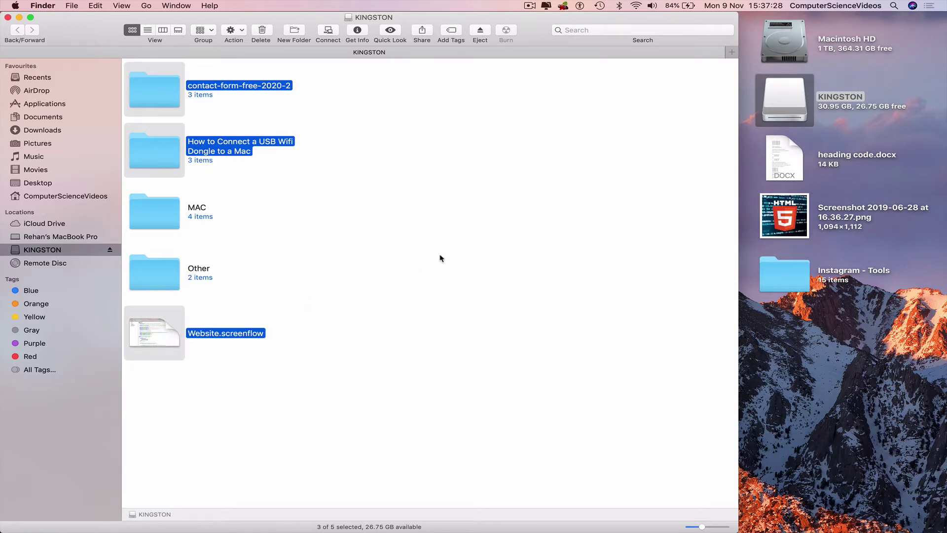
right_click(162, 154)
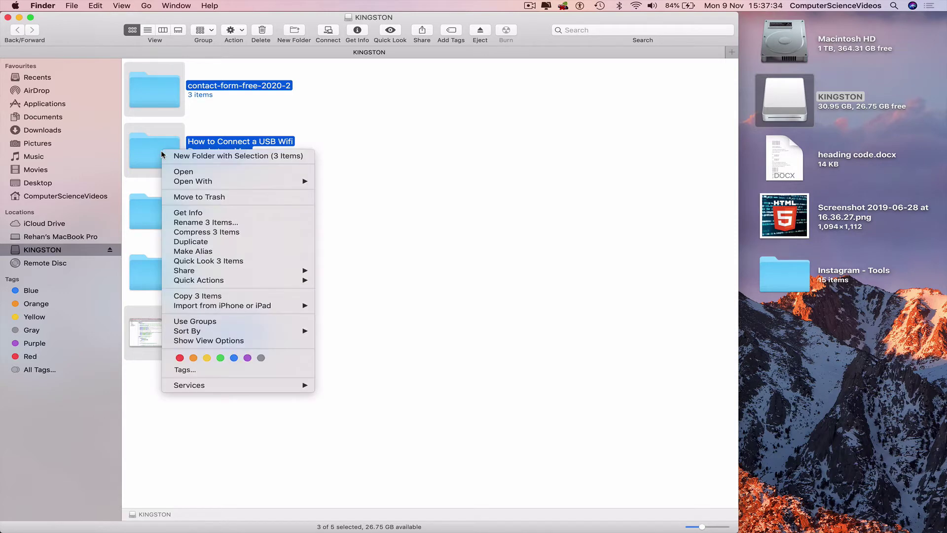
click(244, 197)
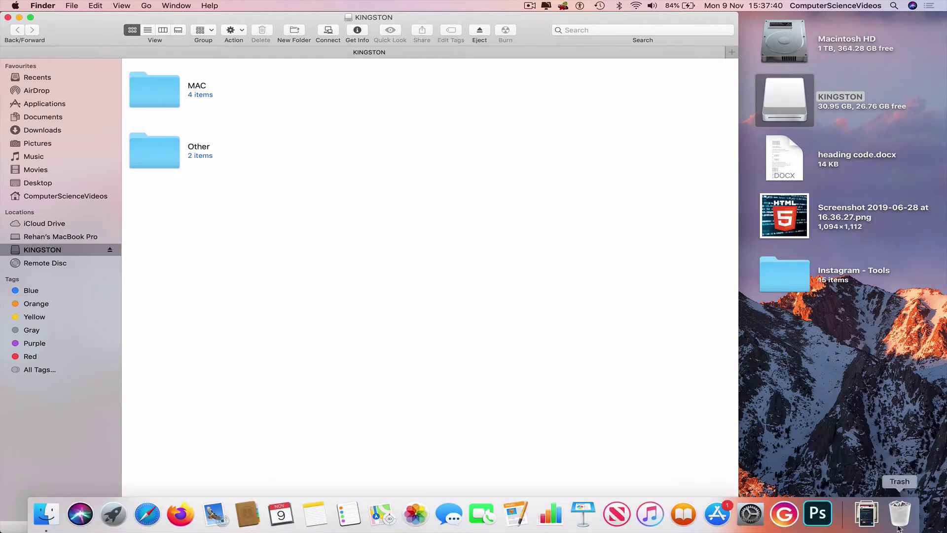
Empty the Trash from the Dock and confirm the permanent deletion
right_click(898, 527)
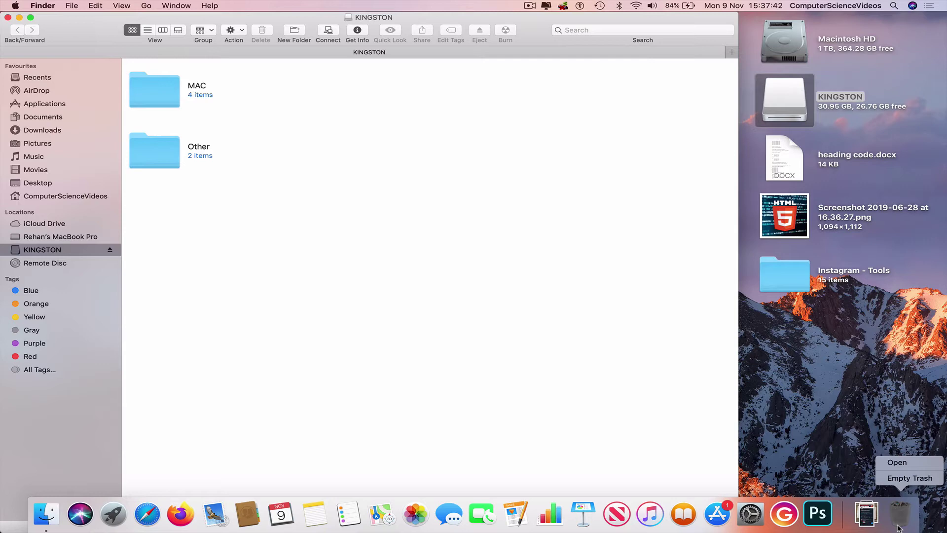
click(910, 478)
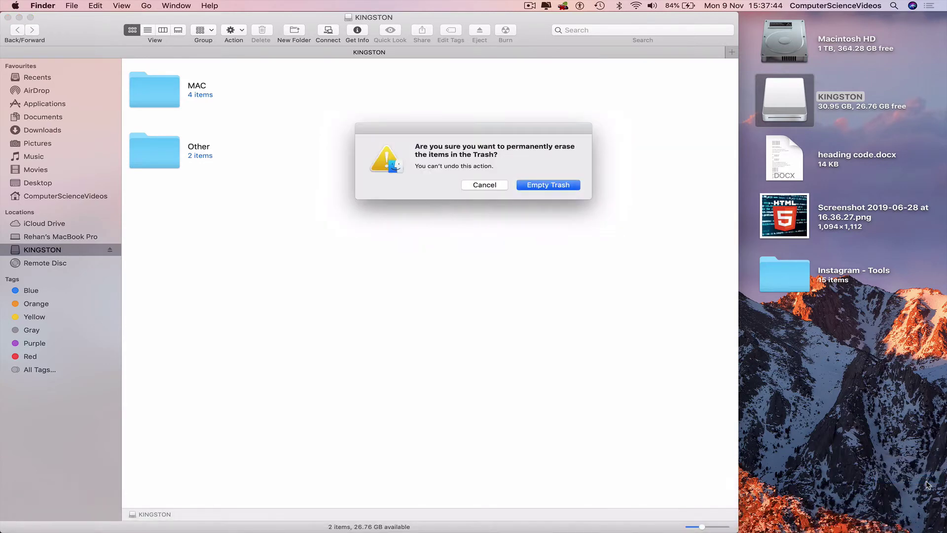
key(Return)
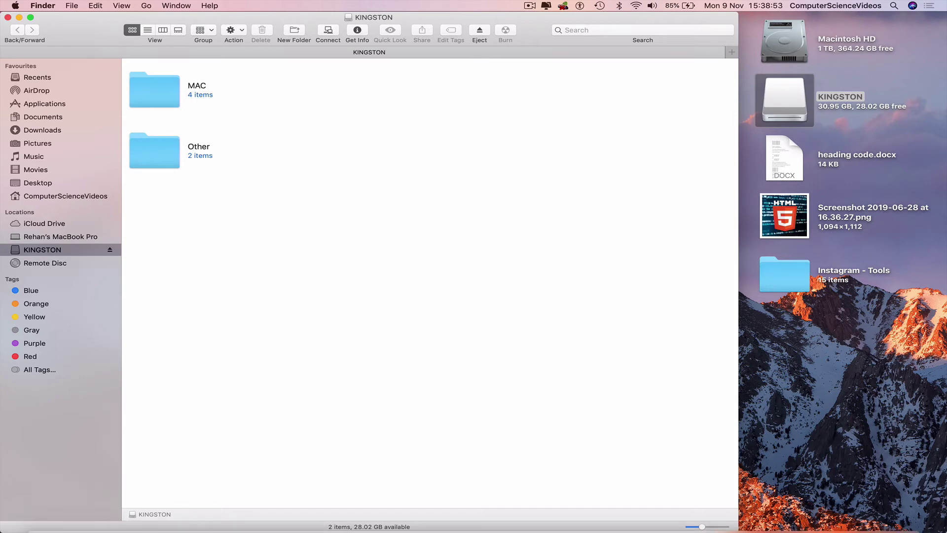
Close the KINGSTON window, dismiss the drive's context menu, and try ejecting it with Command-E
click(8, 17)
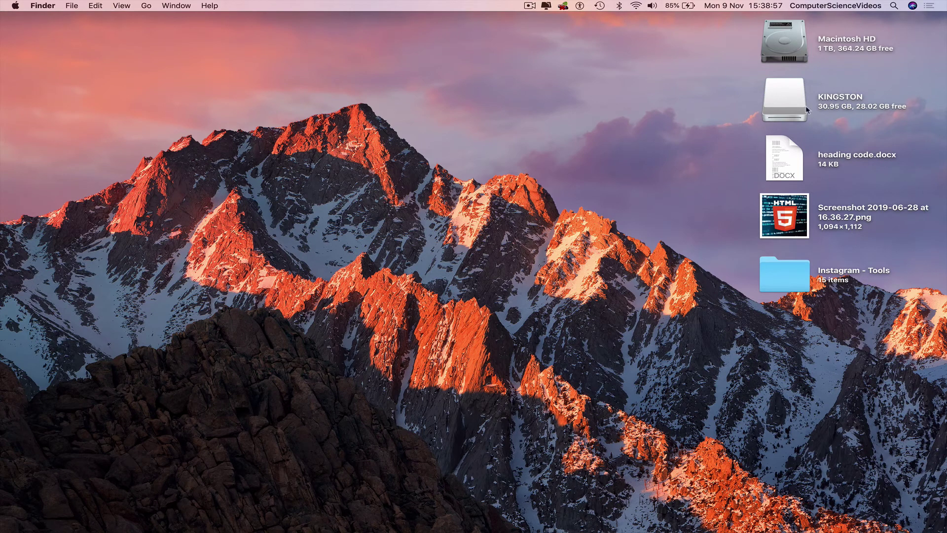
right_click(788, 105)
click(844, 124)
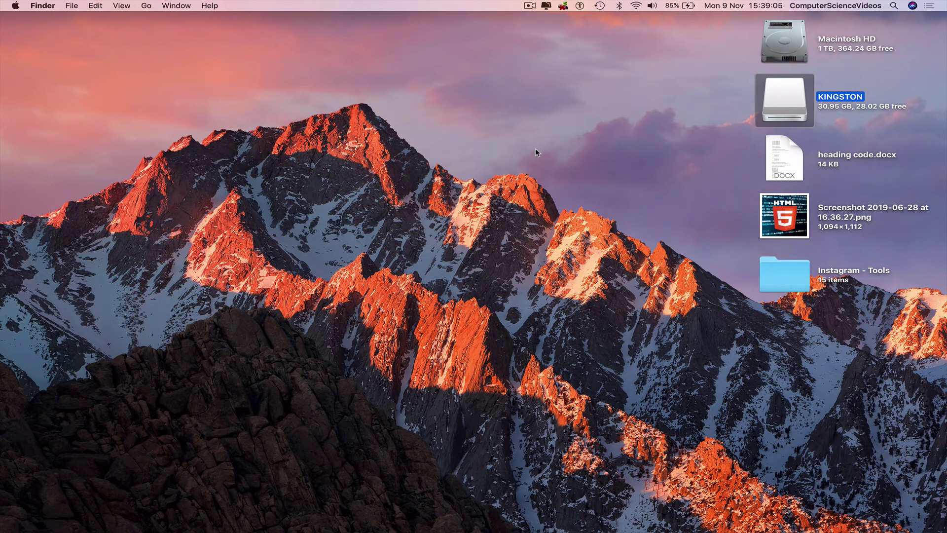
key(super+e)
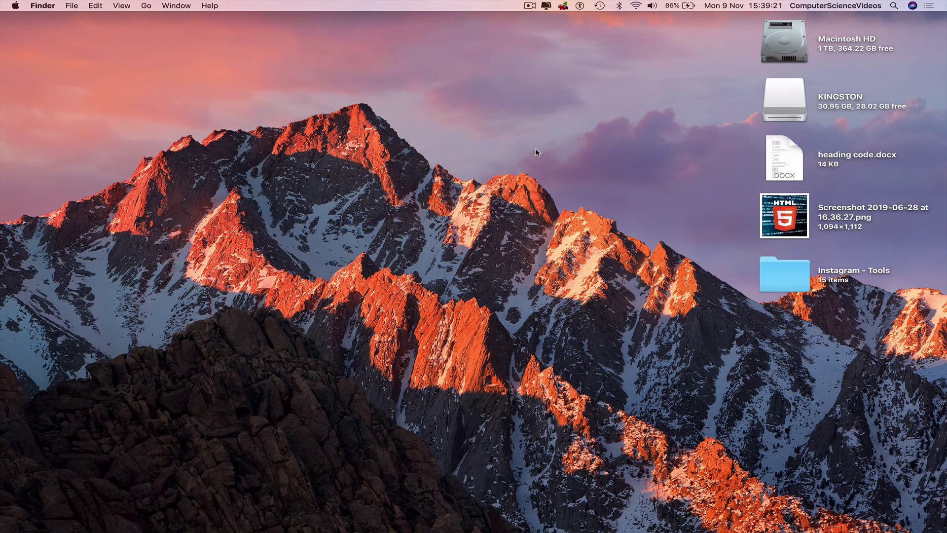
double_click(794, 102)
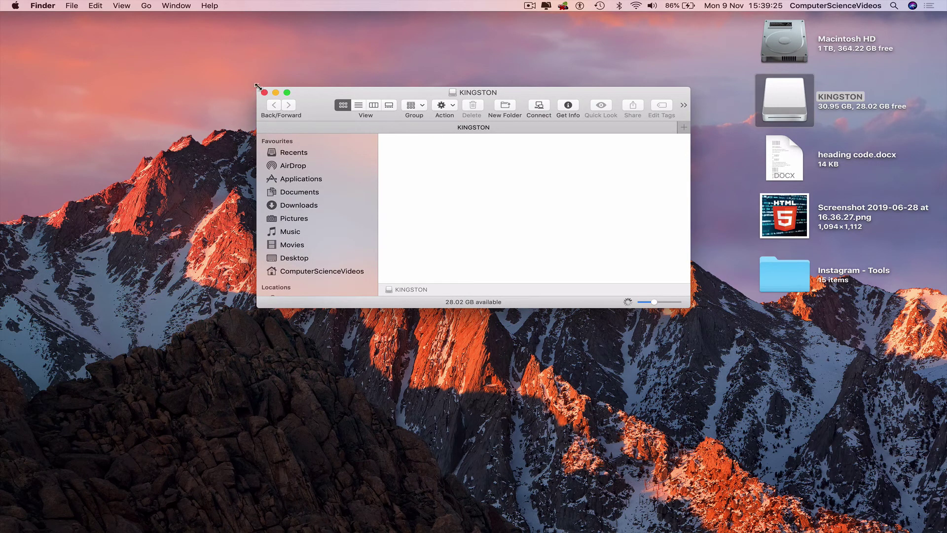
drag(257, 88, 2, 3)
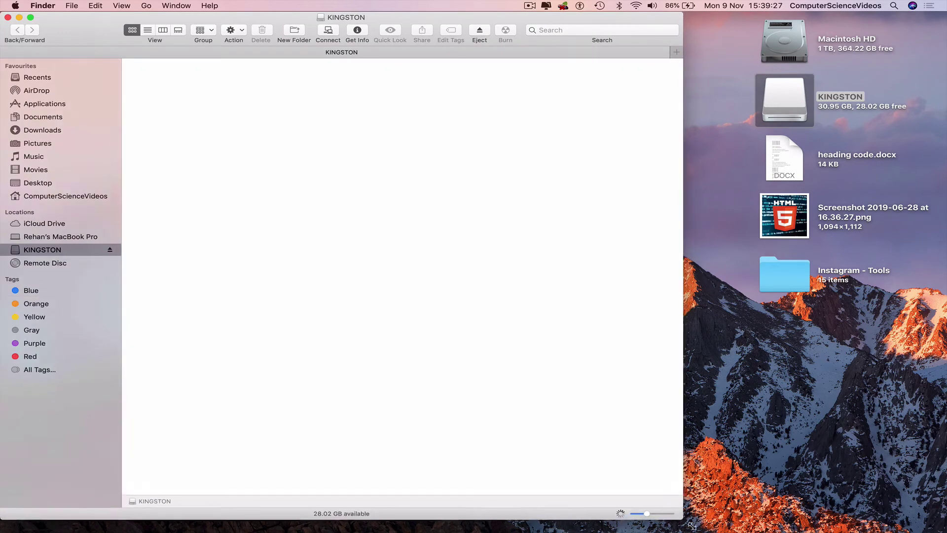
drag(691, 307, 745, 532)
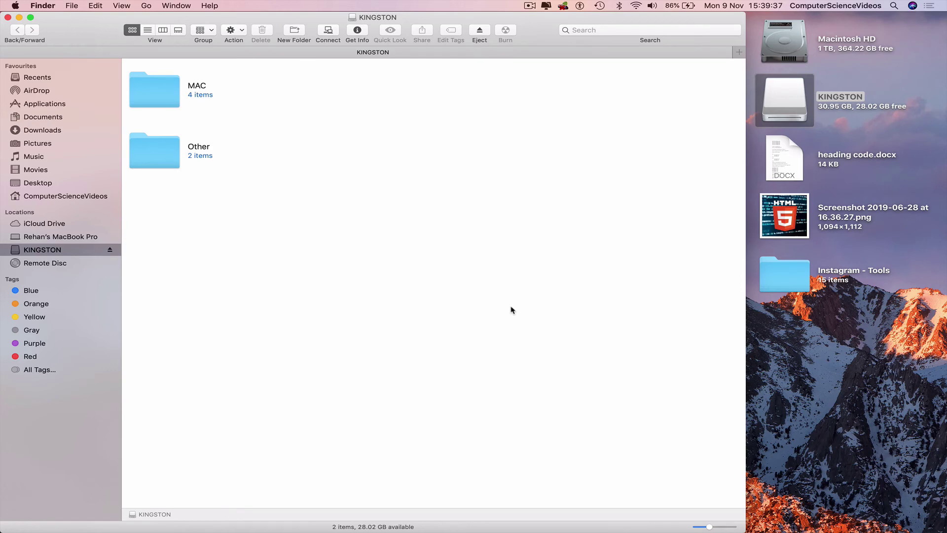
Close the reopened KINGSTON window and eject the drive from its desktop context menu
click(8, 17)
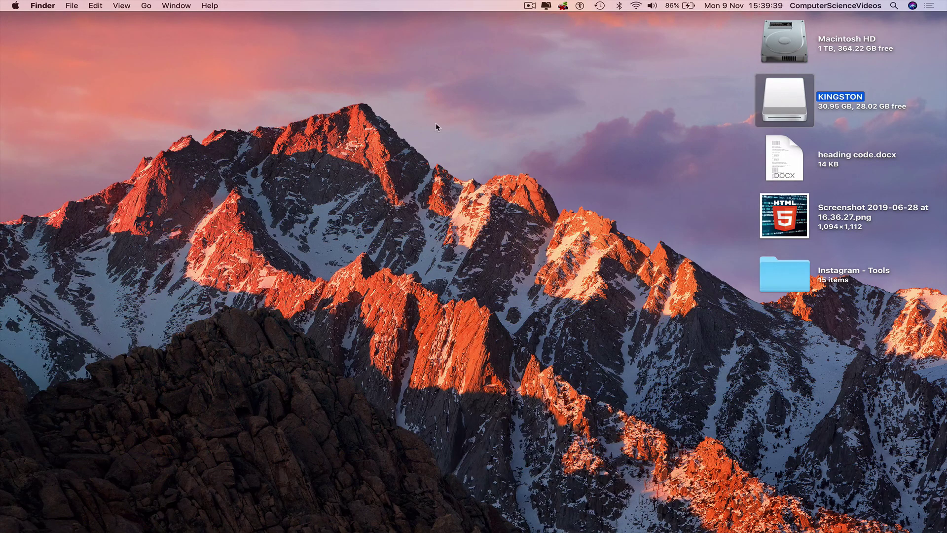
right_click(767, 98)
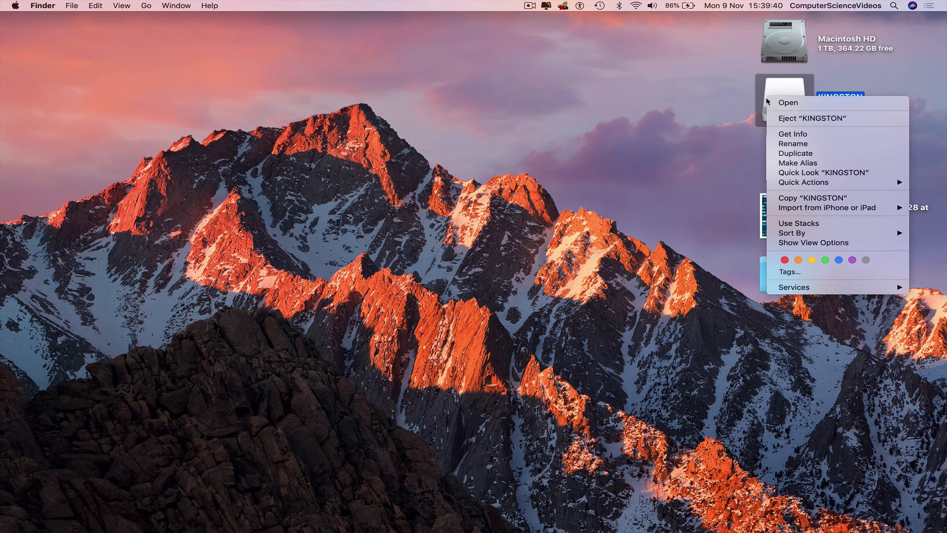
click(813, 118)
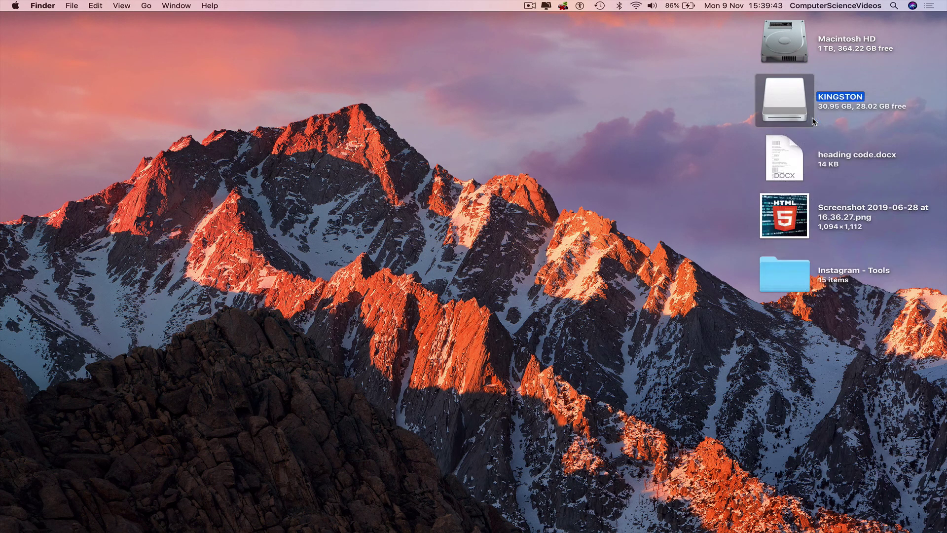